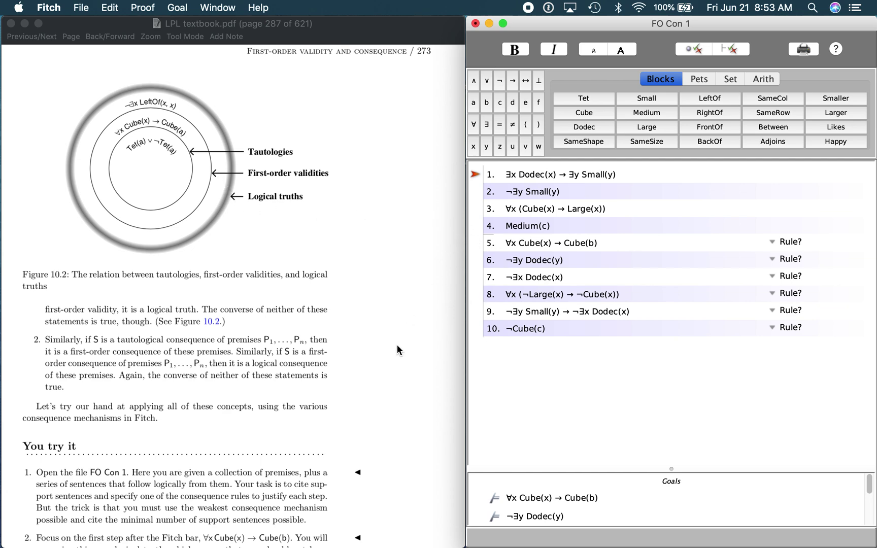
Move the focus arrow past the premises to step 5 while reading the FO Con instructions
scroll(397, 344, down, 5)
scroll(397, 344, down, 9)
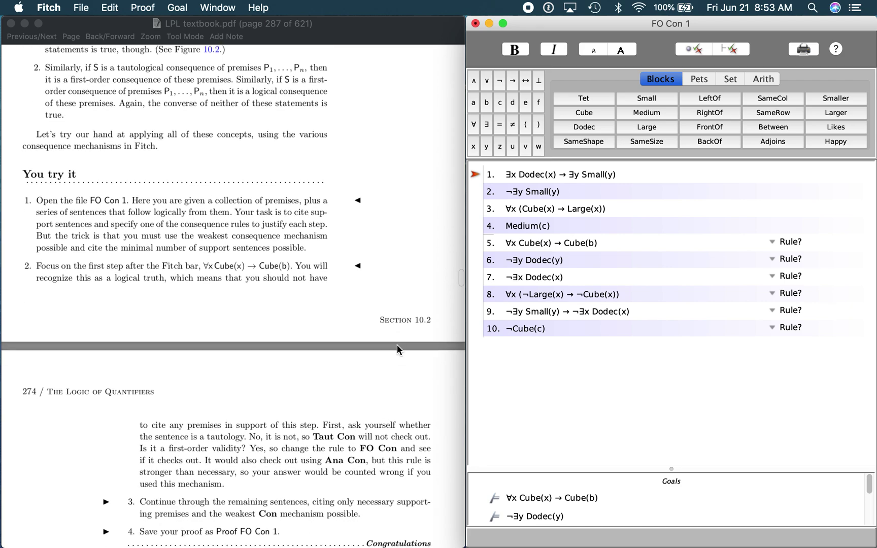
scroll(397, 344, up, 2)
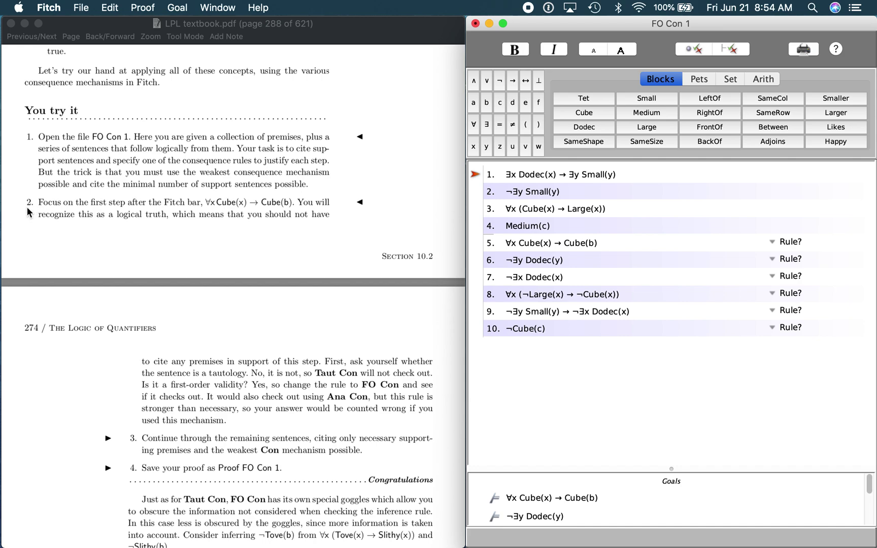
scroll(265, 343, down, 5)
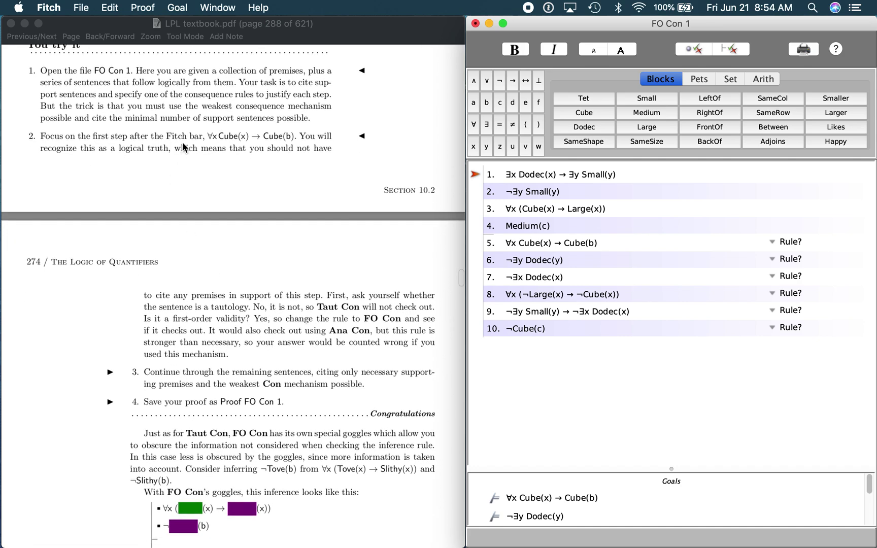
key(Down)
key(Down)
key(Down)
key(Down)
scroll(206, 164, down, 3)
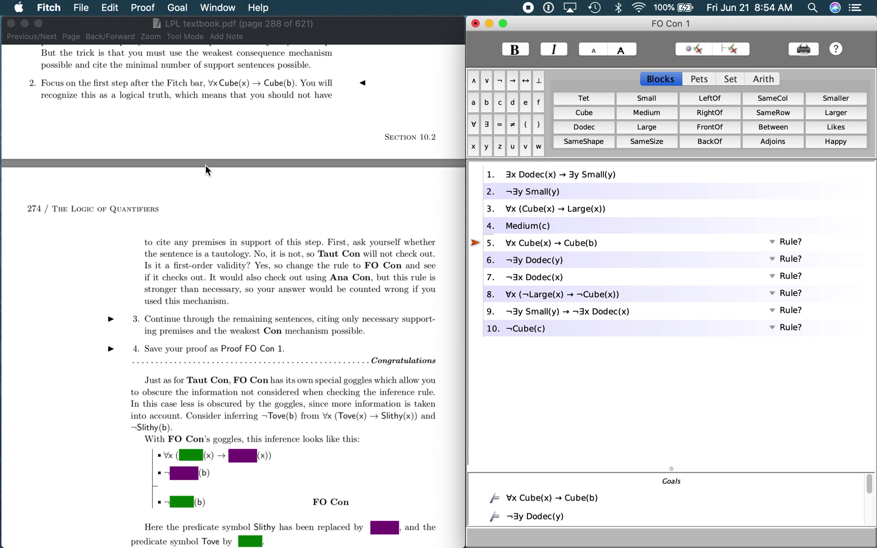
scroll(258, 252, down, 4)
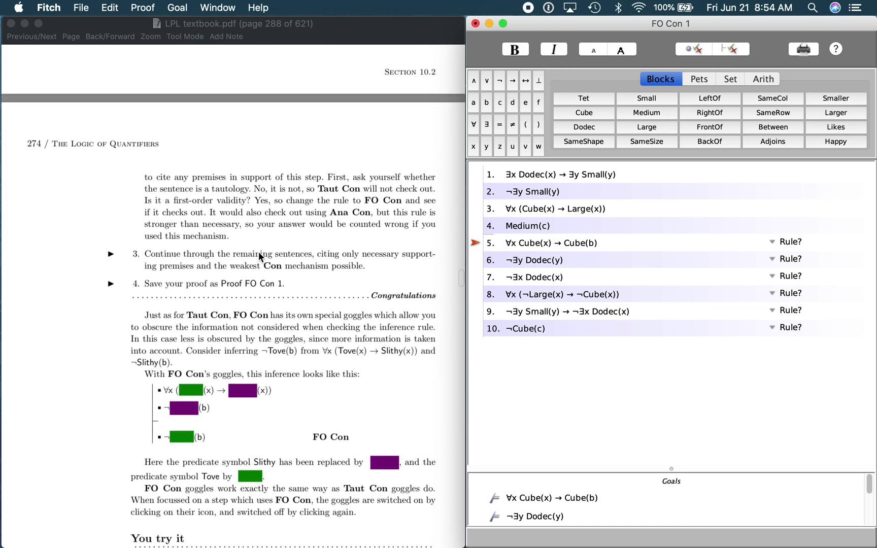
scroll(259, 251, down, 1)
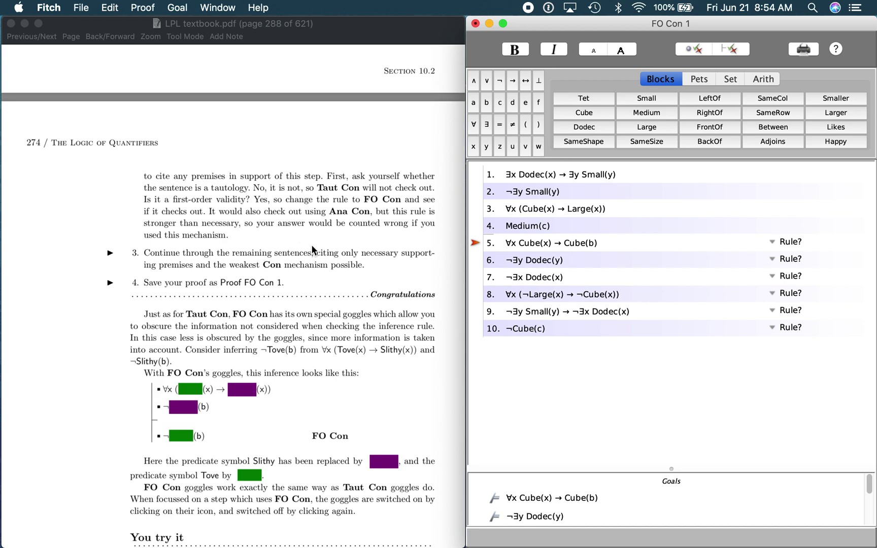
scroll(311, 245, down, 1)
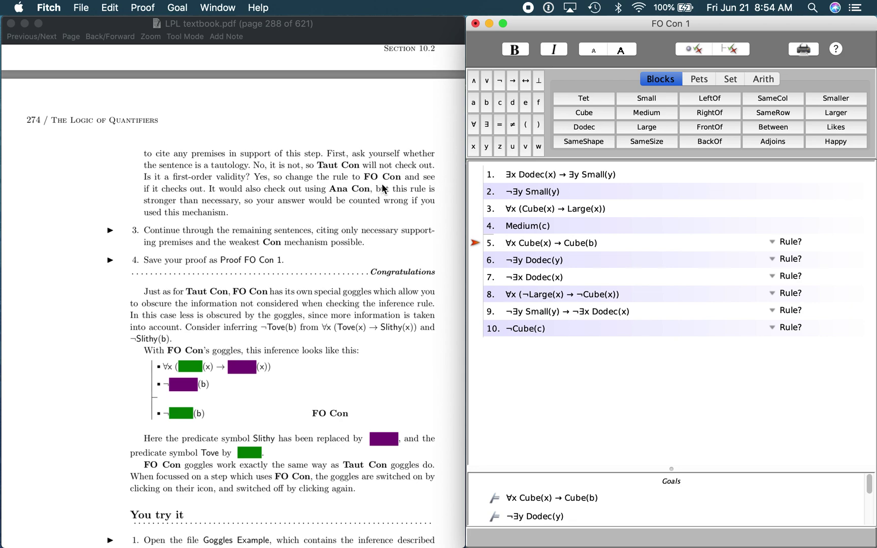
Give step 5 the FO Con rule, check it, and toggle the FO Con goggles on and off
click(776, 244)
mouse_move(779, 289)
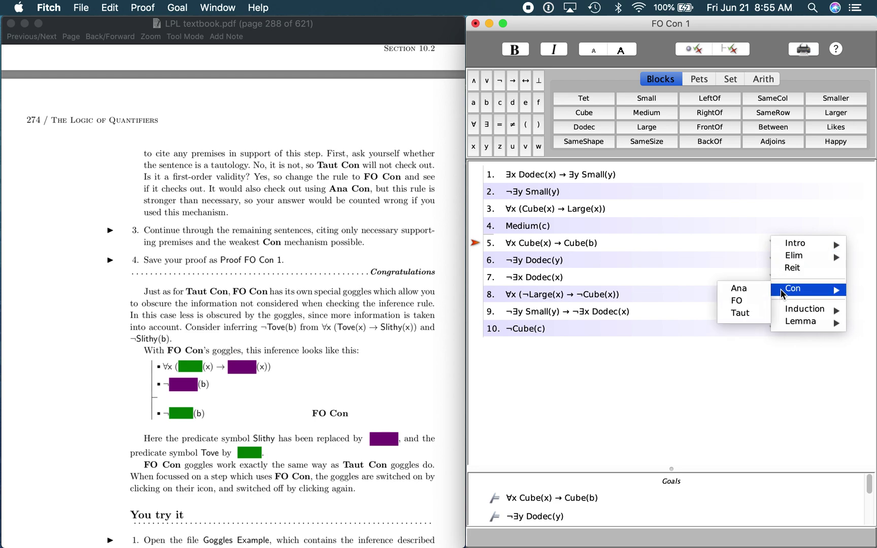
click(748, 304)
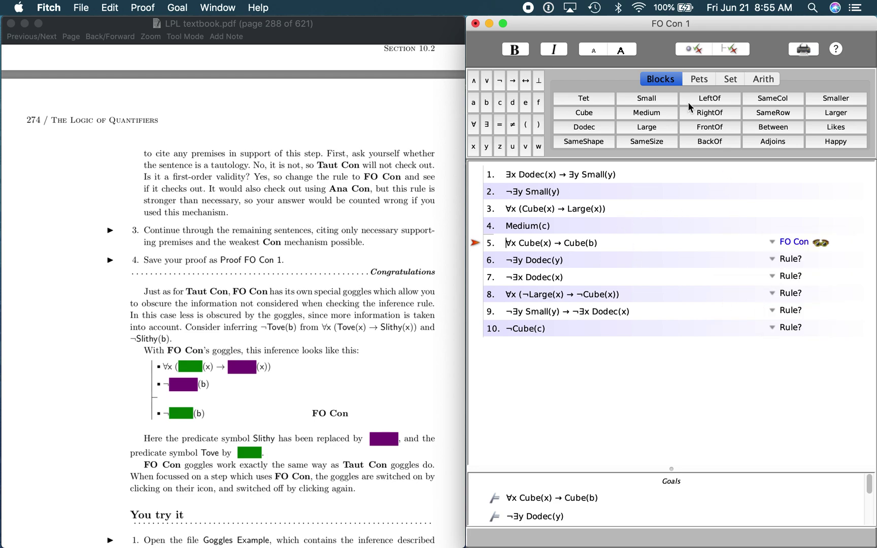
click(690, 54)
click(825, 244)
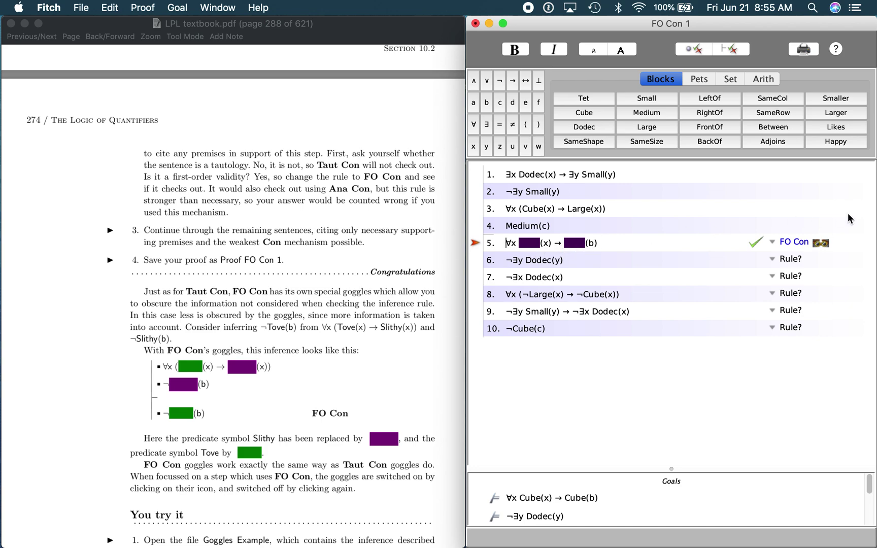
click(822, 244)
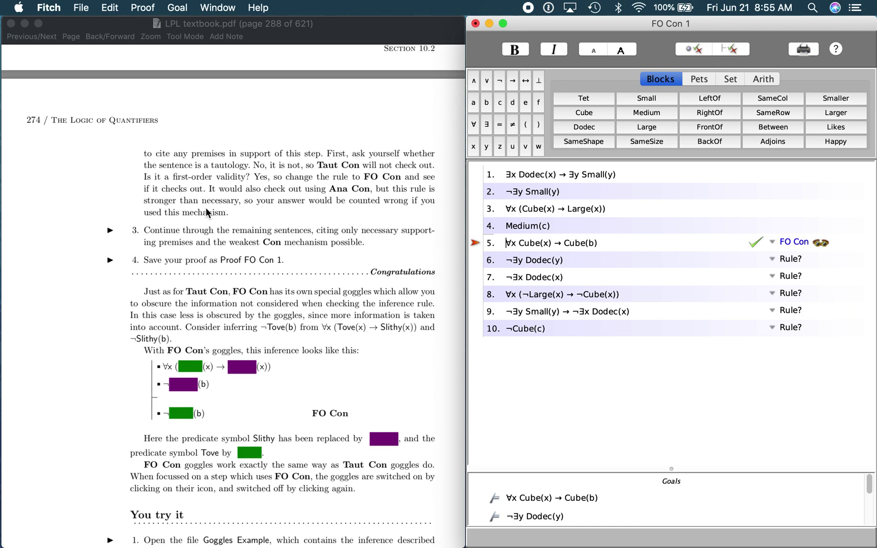
Change step 5's rule to Ana Con and verify the whole proof
click(774, 245)
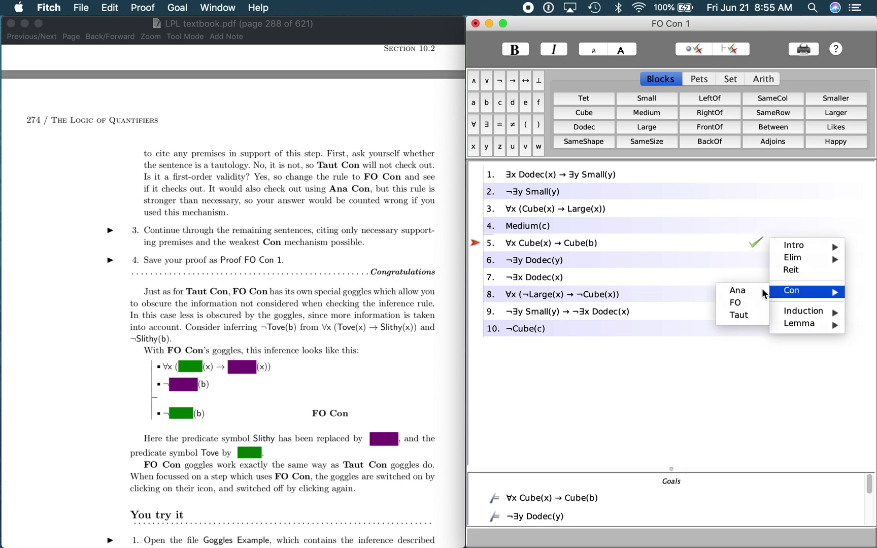
click(762, 293)
click(694, 53)
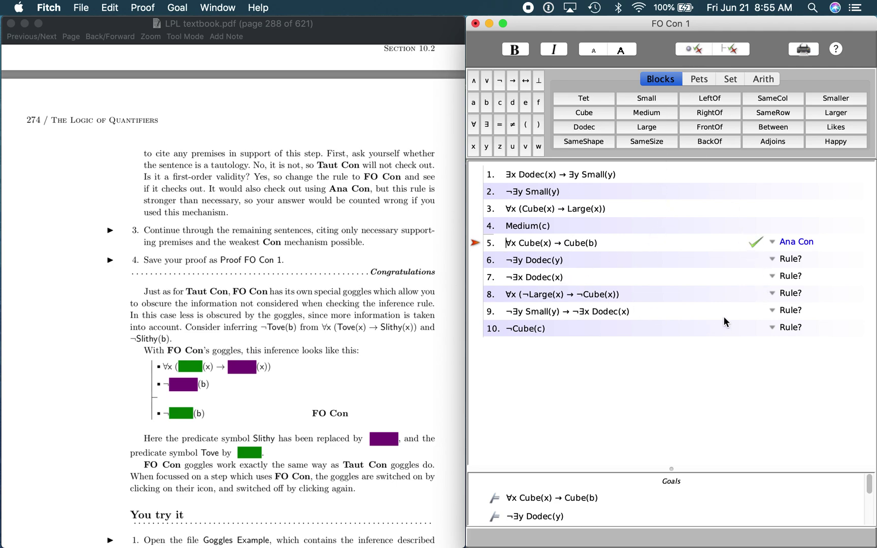
click(730, 53)
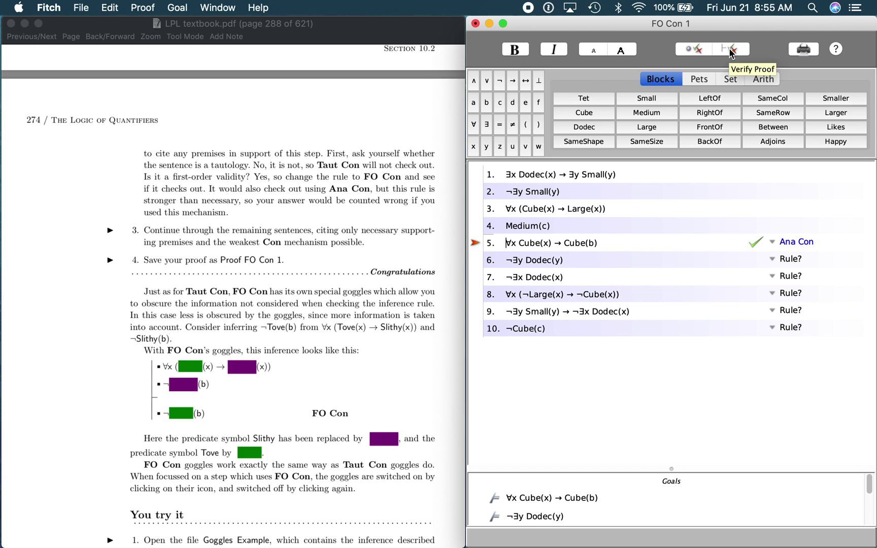
click(731, 53)
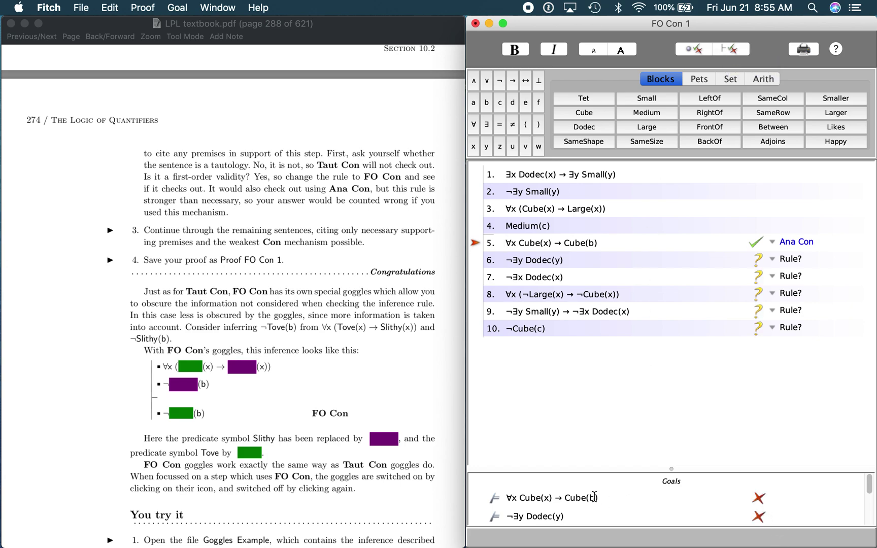
Set step 5's rule back to FO Con
click(776, 244)
mouse_move(769, 294)
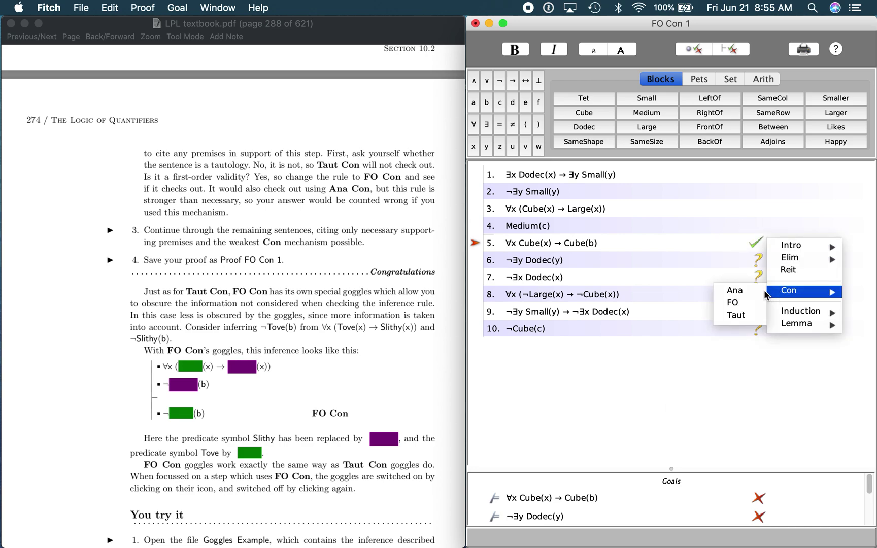
click(733, 303)
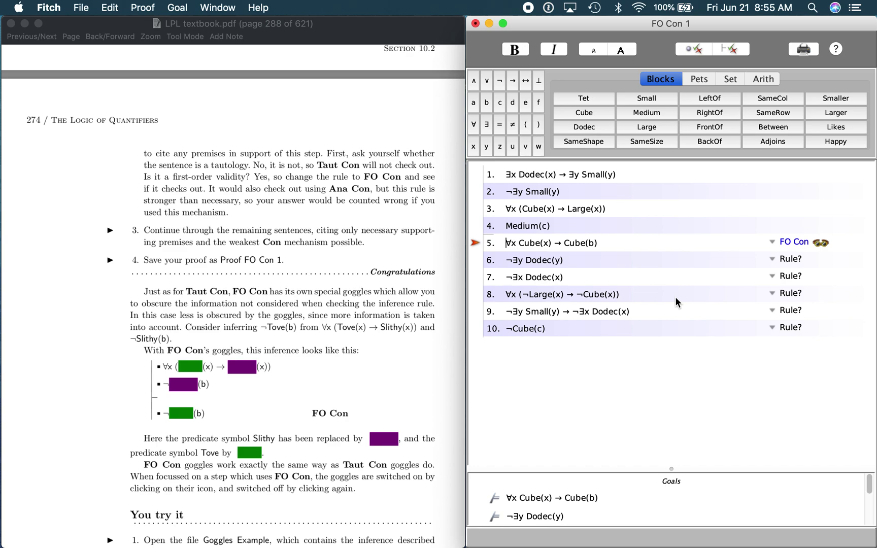
key(Down)
Cite premises 1 and 2 for step 6, set its rule to FO Con, and check it
click(536, 170)
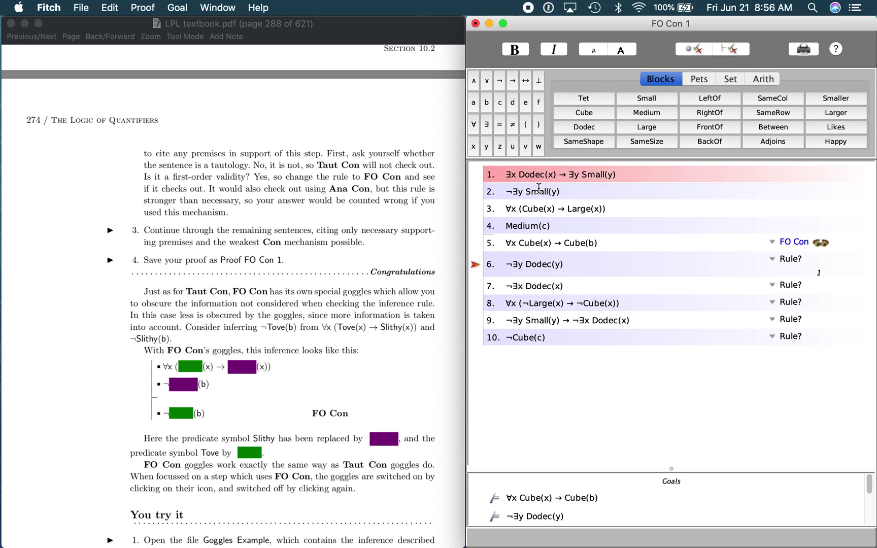
click(539, 188)
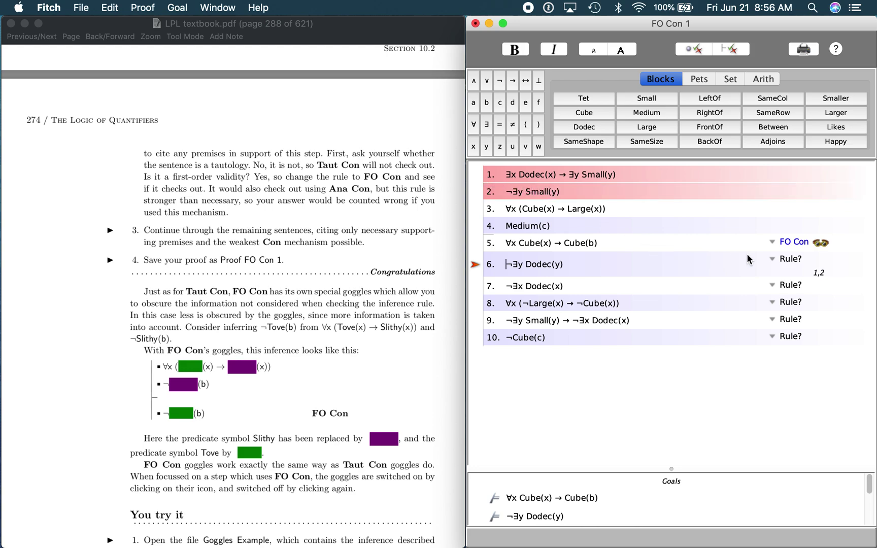
click(771, 261)
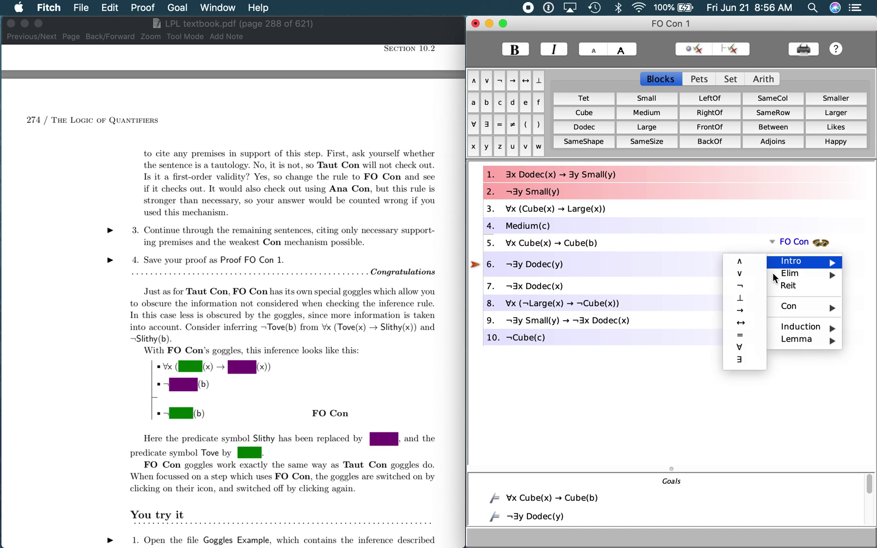
mouse_move(786, 306)
click(748, 319)
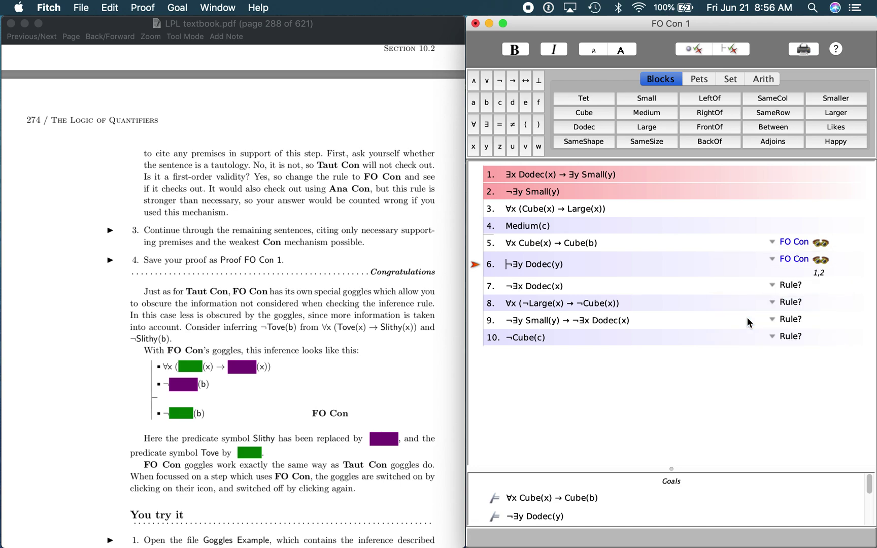
click(698, 50)
View step 6 through the FO Con goggles, then focus step 7
click(822, 263)
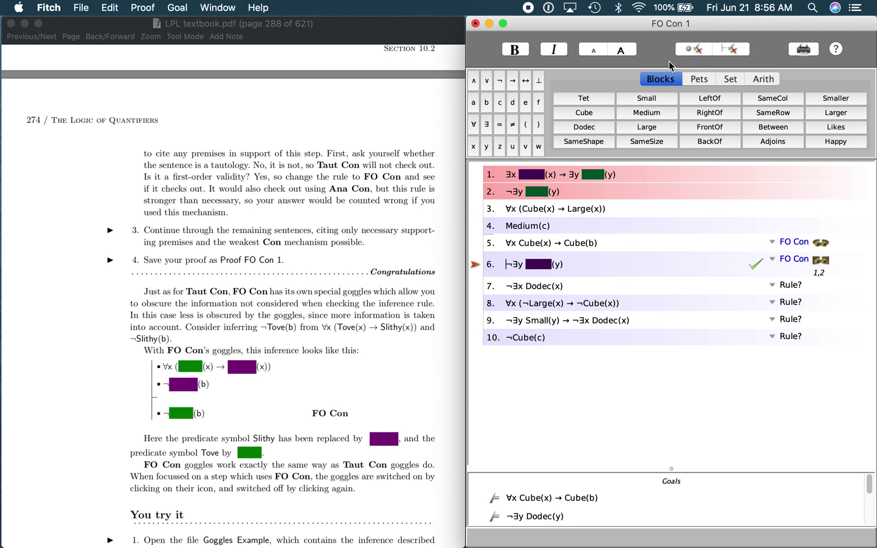
click(749, 275)
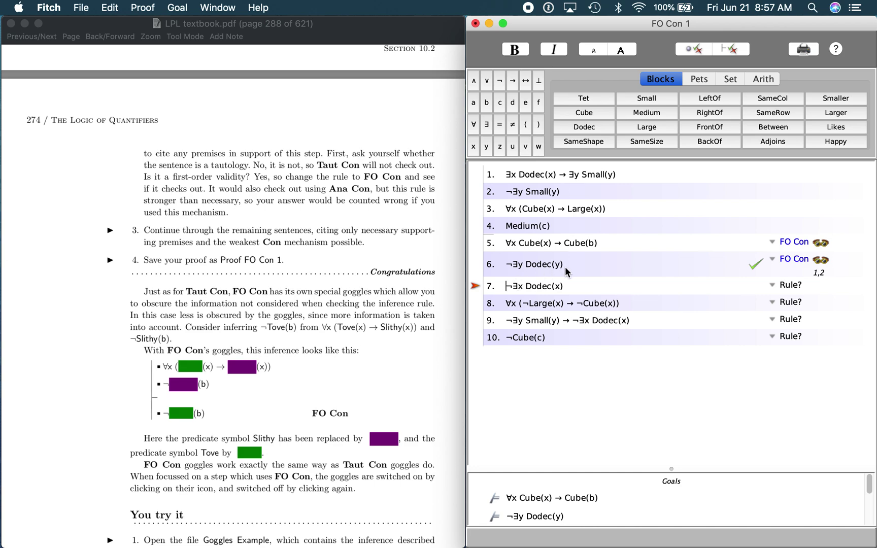
Cite step 6 as support for step 7, ¬∃x Dodec(x), with the FO Con rule
click(547, 267)
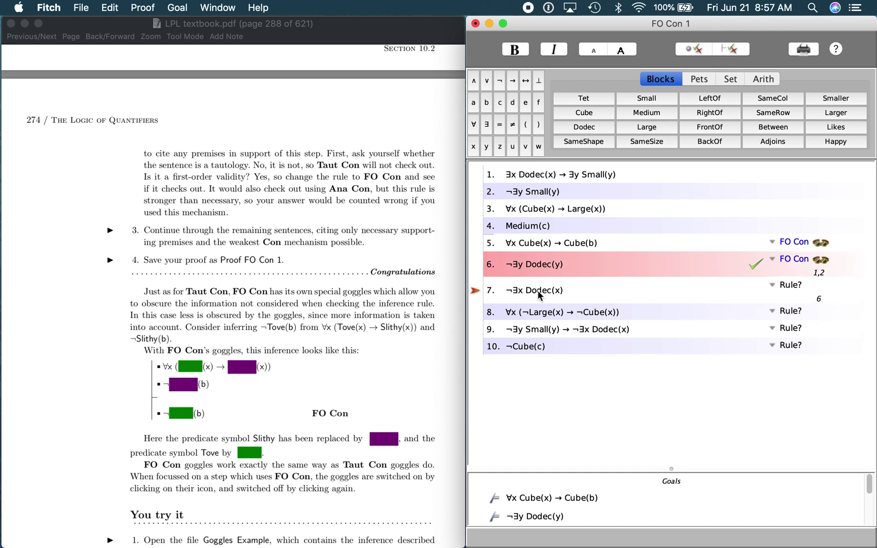
click(772, 285)
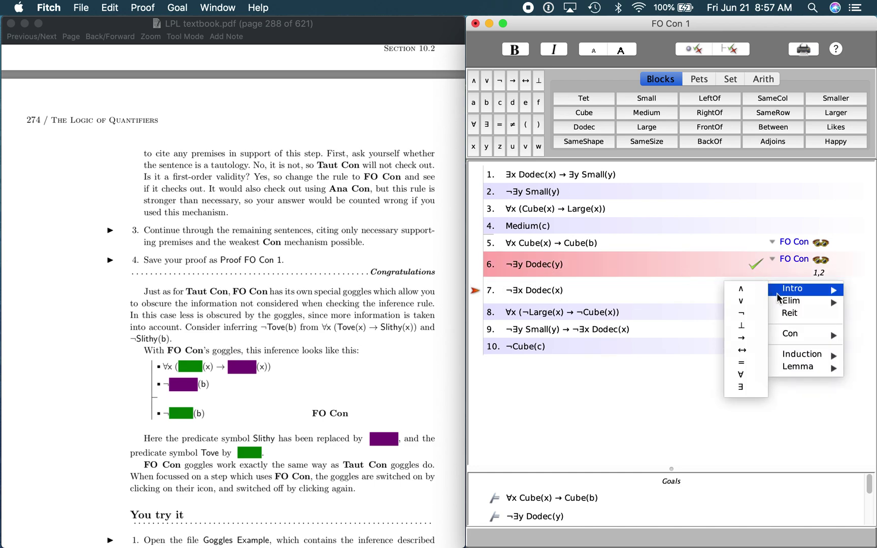
mouse_move(790, 335)
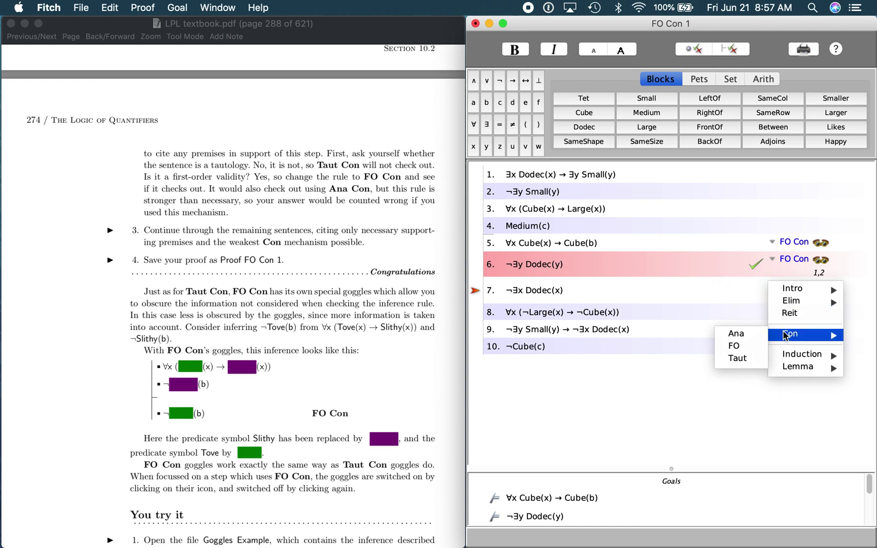
click(756, 345)
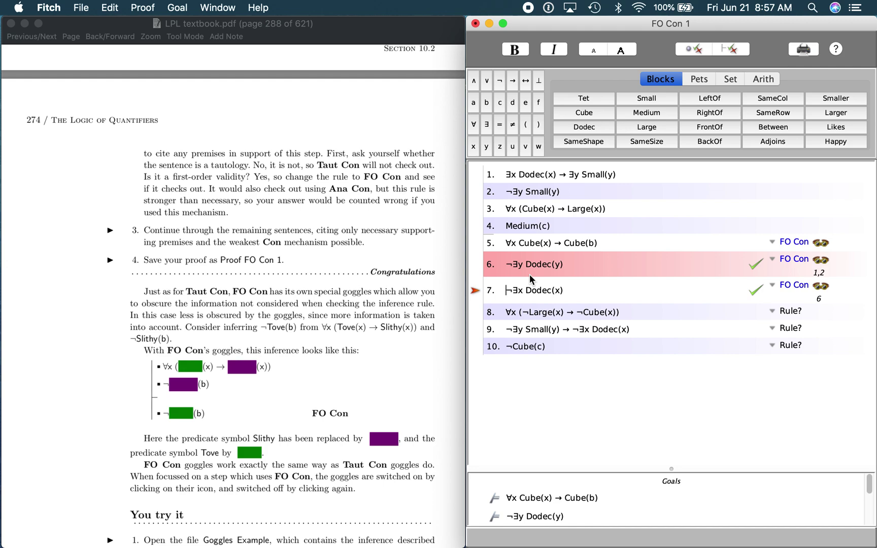
key(Down)
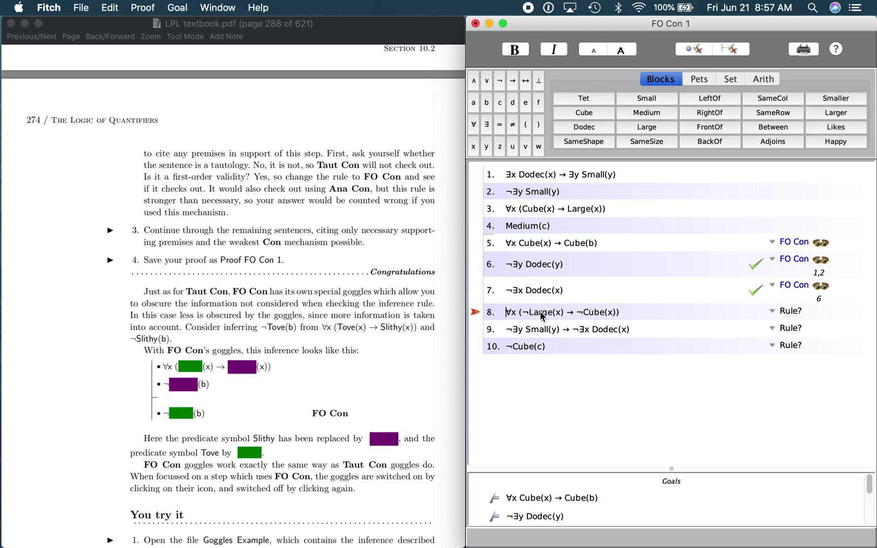
Set step 8's rule to FO Con, add premise 3 as support, and recheck until it passes
click(774, 315)
mouse_move(797, 359)
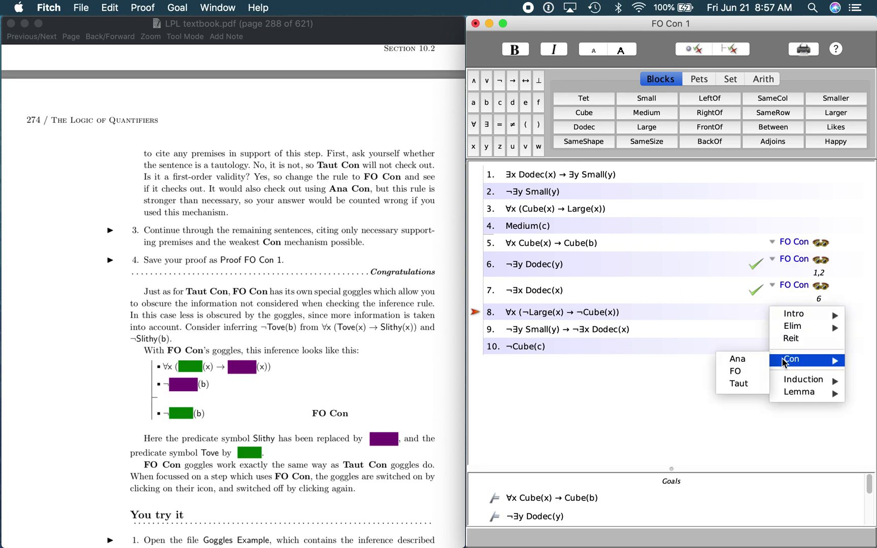
click(741, 372)
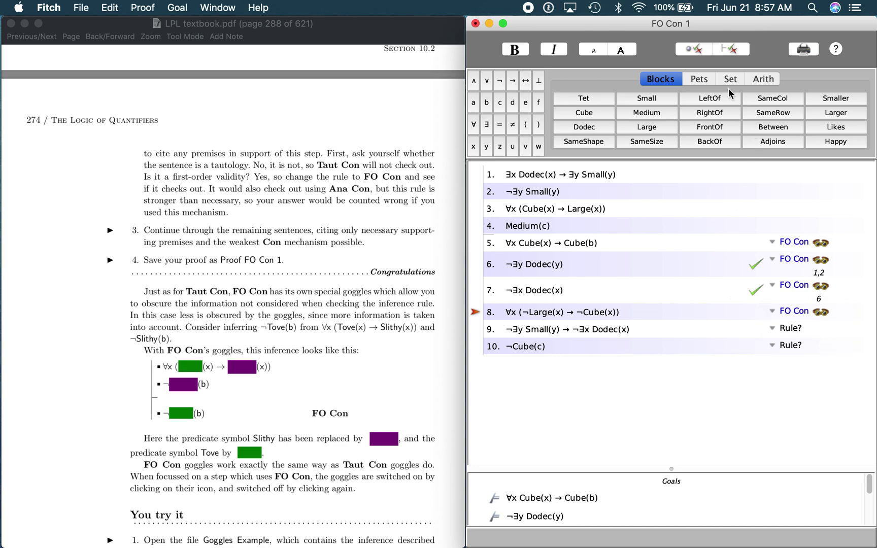
click(699, 56)
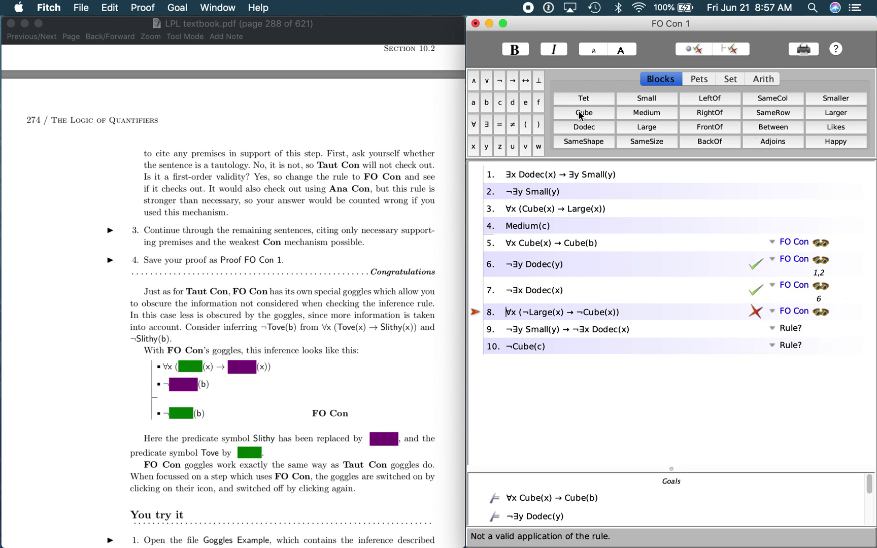
click(545, 209)
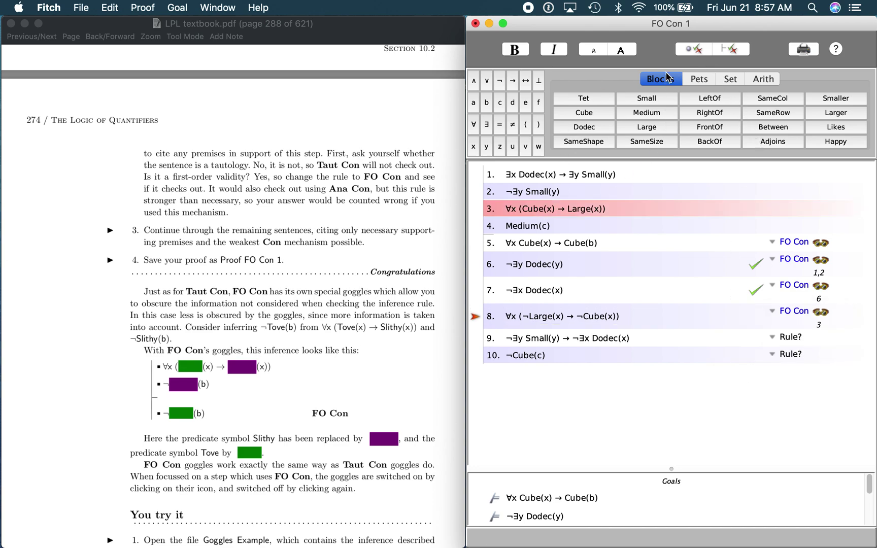
click(688, 53)
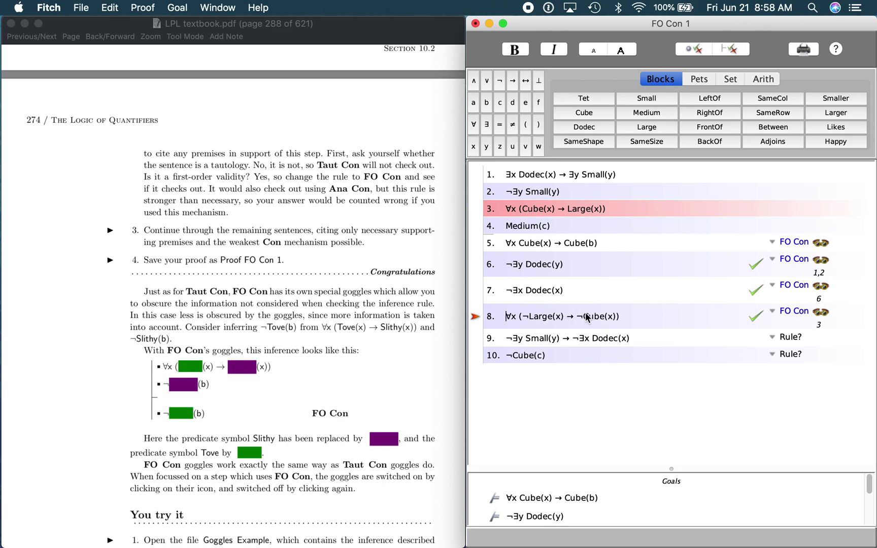
click(818, 313)
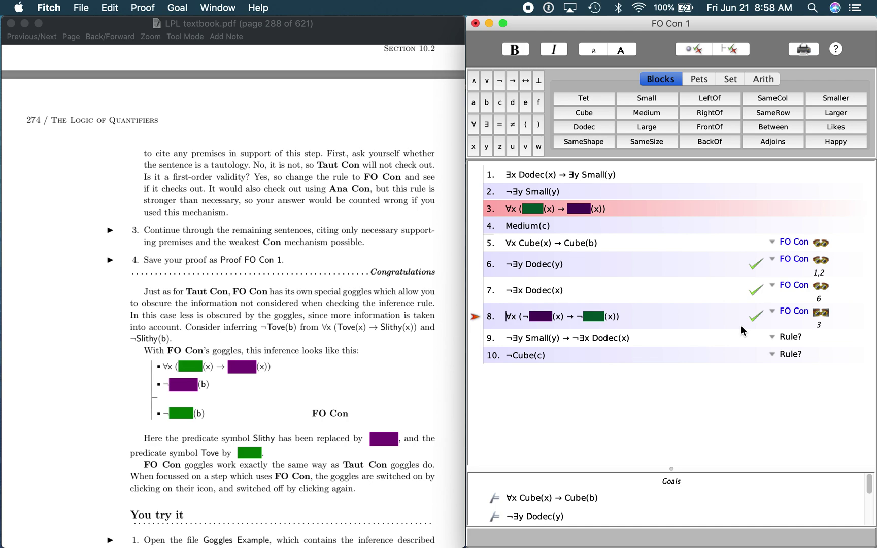
key(Down)
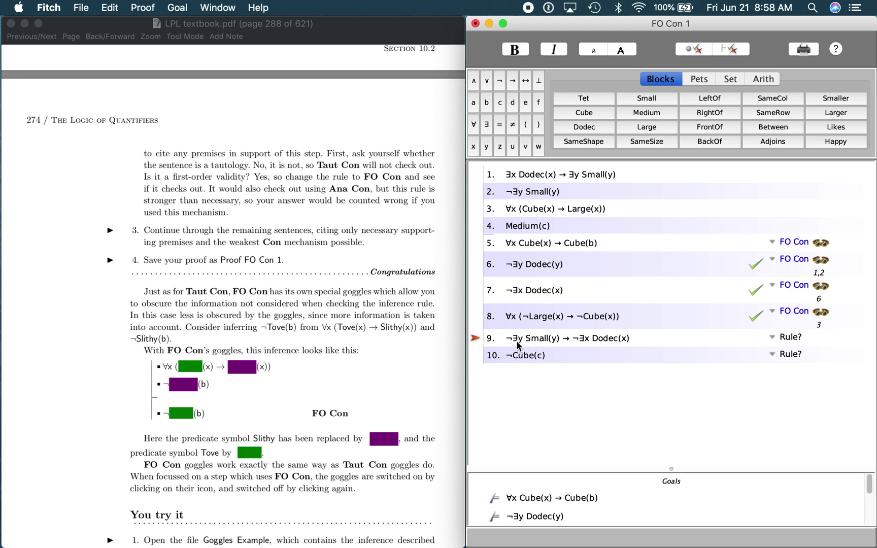
Cite premise 1 for step 9, apply FO Con, and confirm the step checks out
click(530, 174)
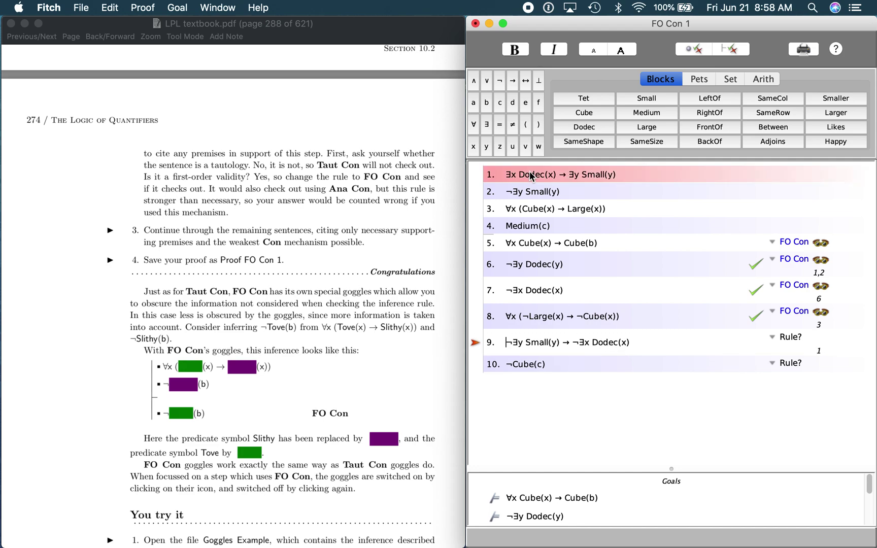
click(772, 337)
mouse_move(791, 387)
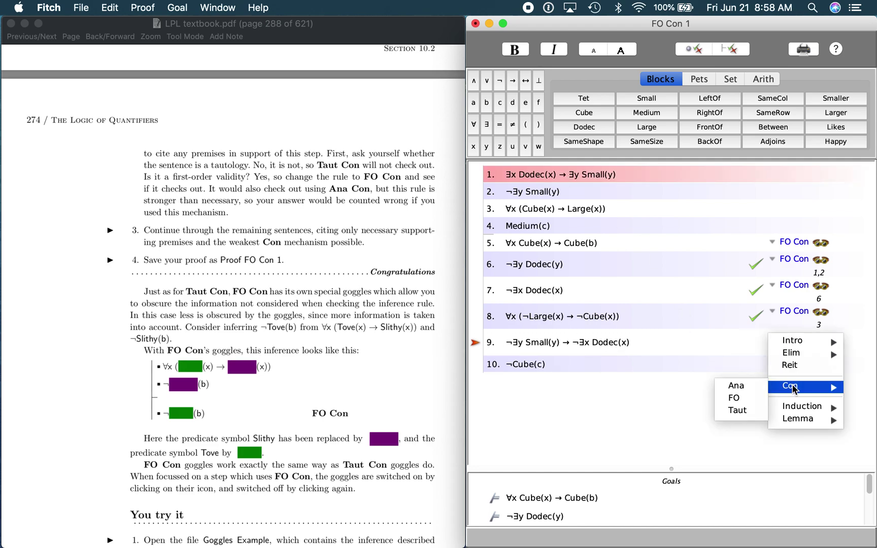
click(741, 398)
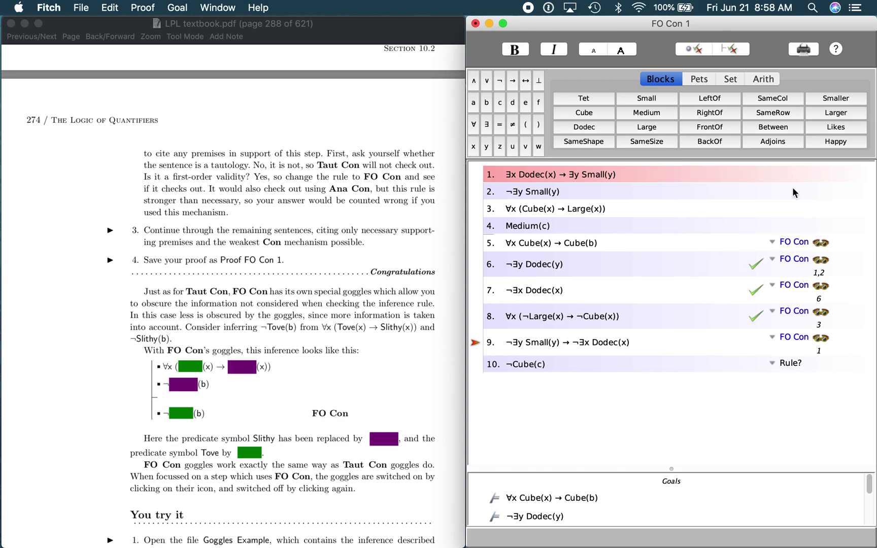
click(682, 50)
key(Down)
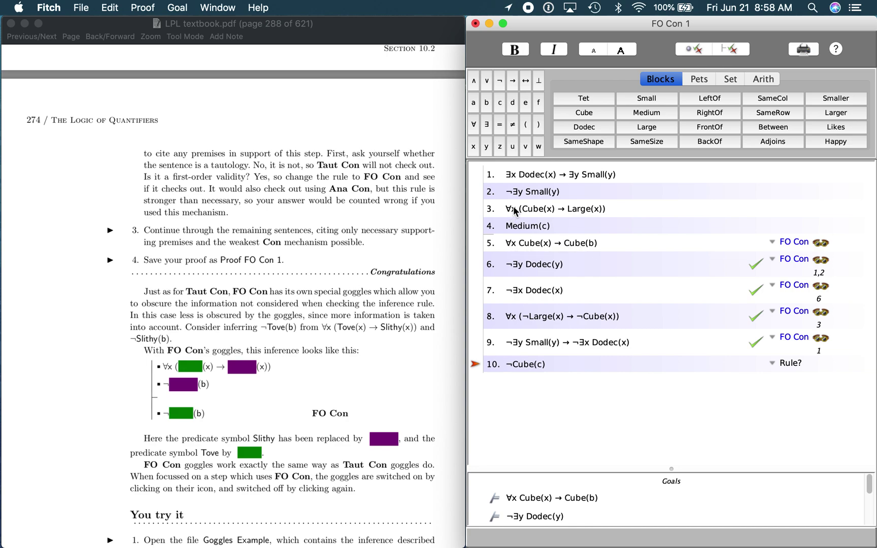
Cite premises 3 and 4 for step 10, ¬Cube(c), under FO Con; the check fails
click(569, 208)
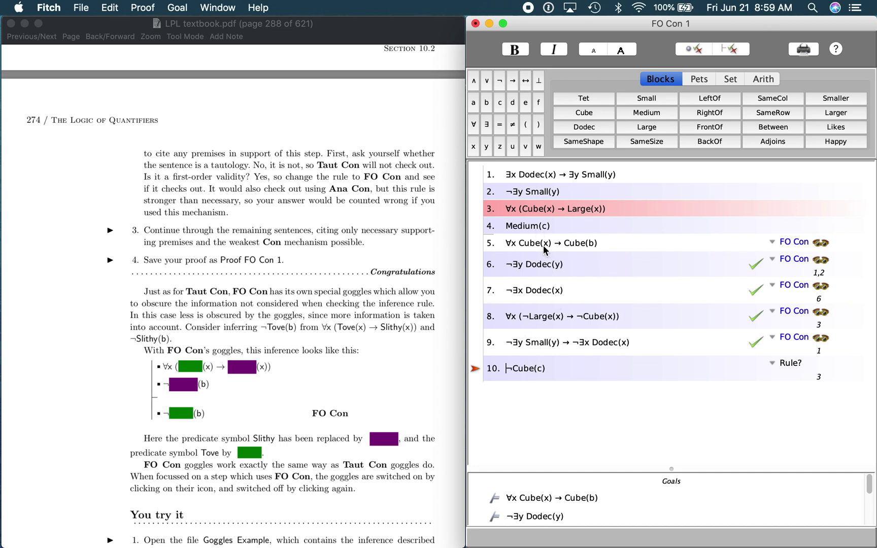
click(542, 228)
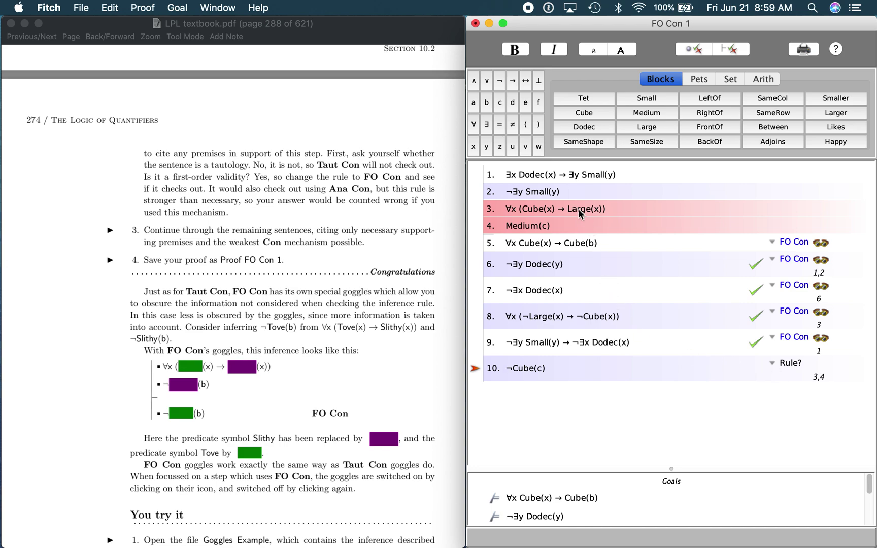
click(774, 361)
mouse_move(779, 411)
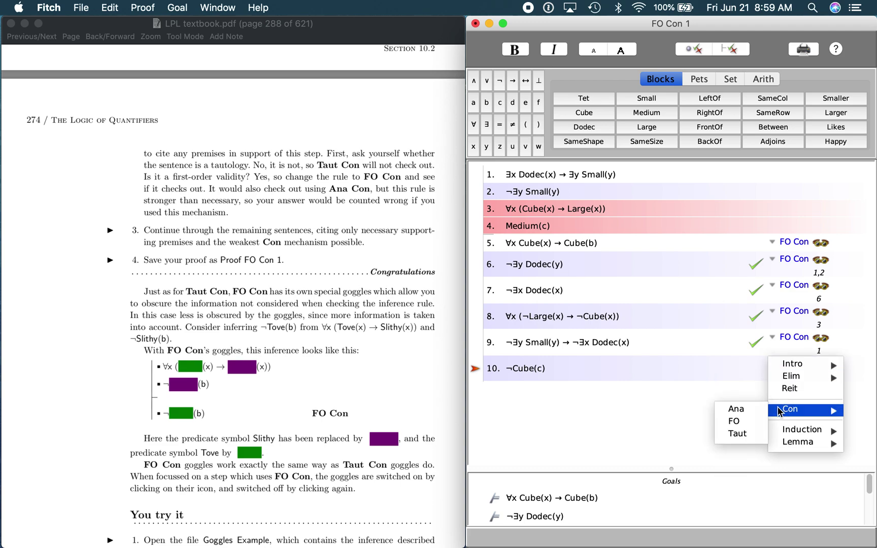
click(736, 421)
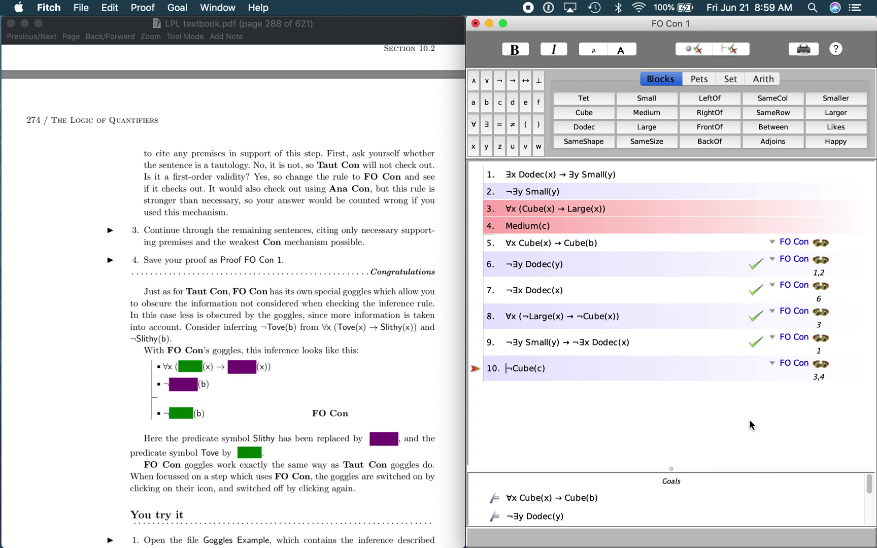
click(820, 365)
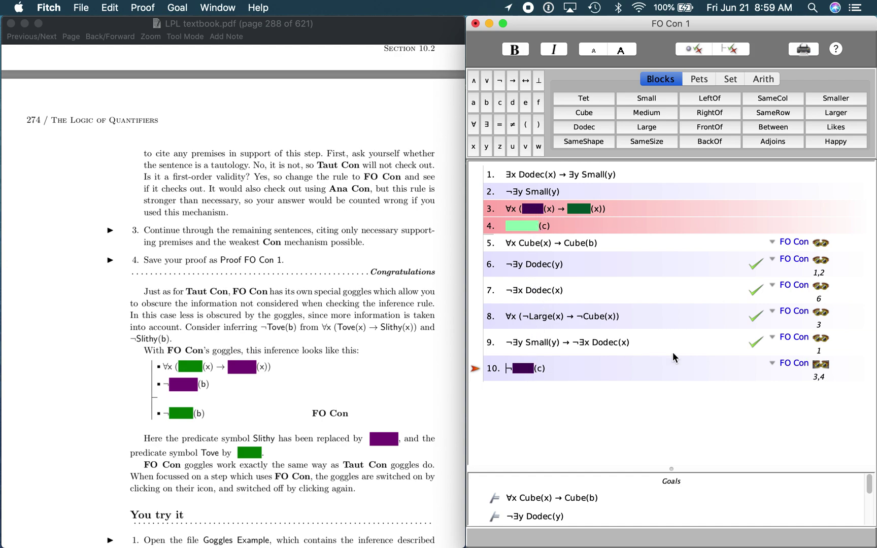
click(693, 49)
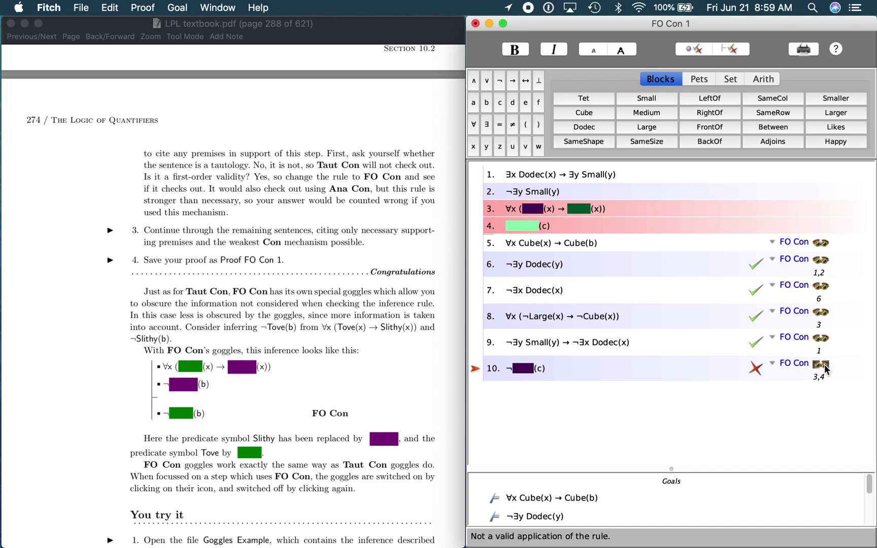
click(826, 368)
Change step 10's rule to Ana Con and check that it passes
click(777, 365)
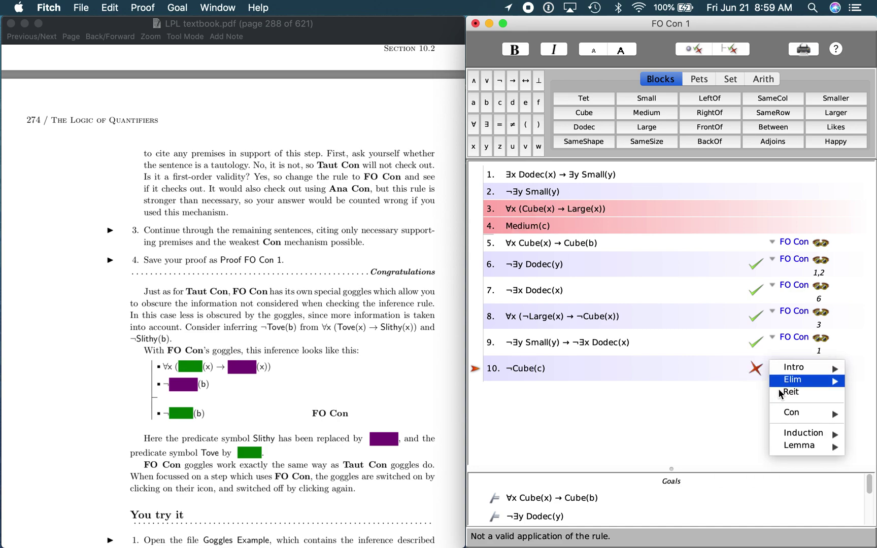
mouse_move(787, 413)
click(754, 415)
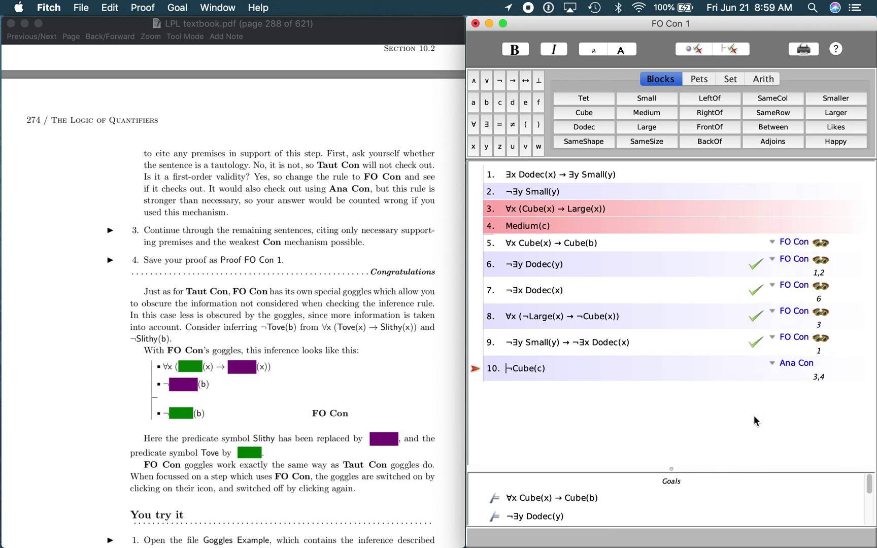
click(695, 53)
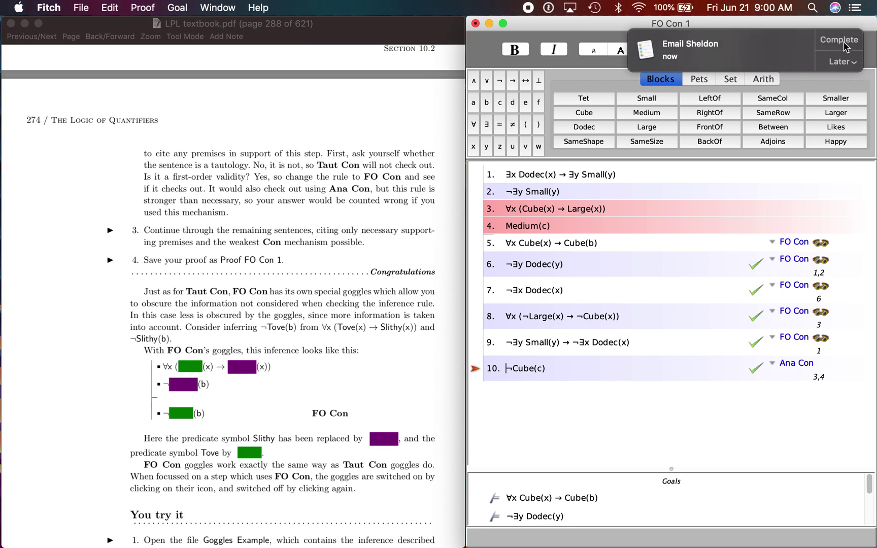
Dismiss the reminder notification and verify the whole proof against its goals
click(845, 46)
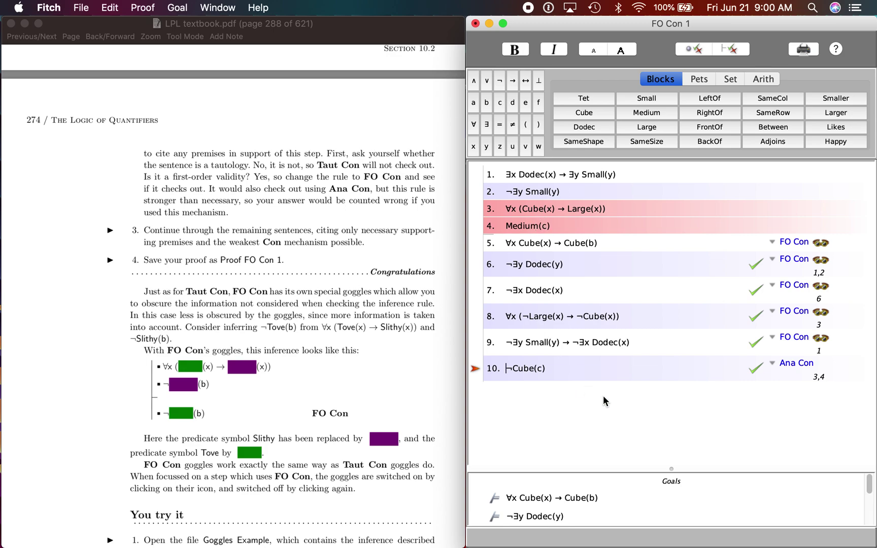
click(734, 50)
scroll(699, 477, down, 5)
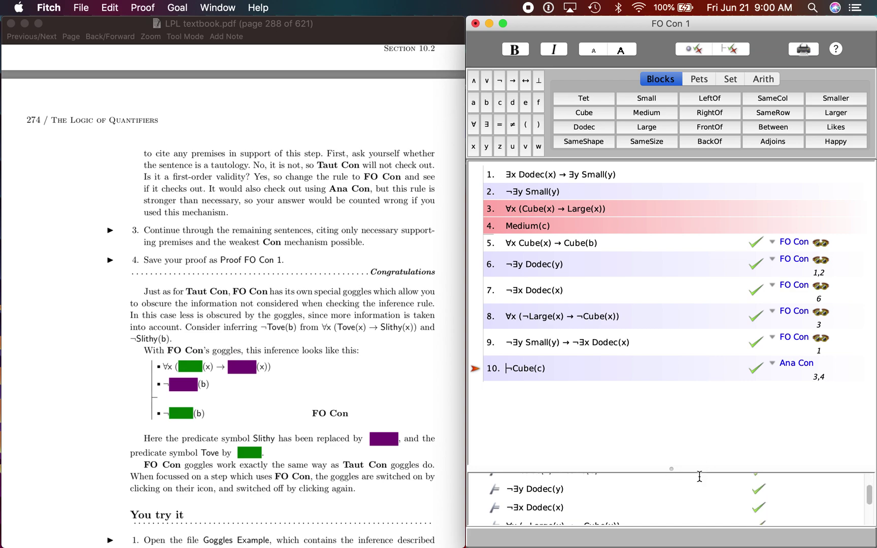
scroll(699, 477, up, 5)
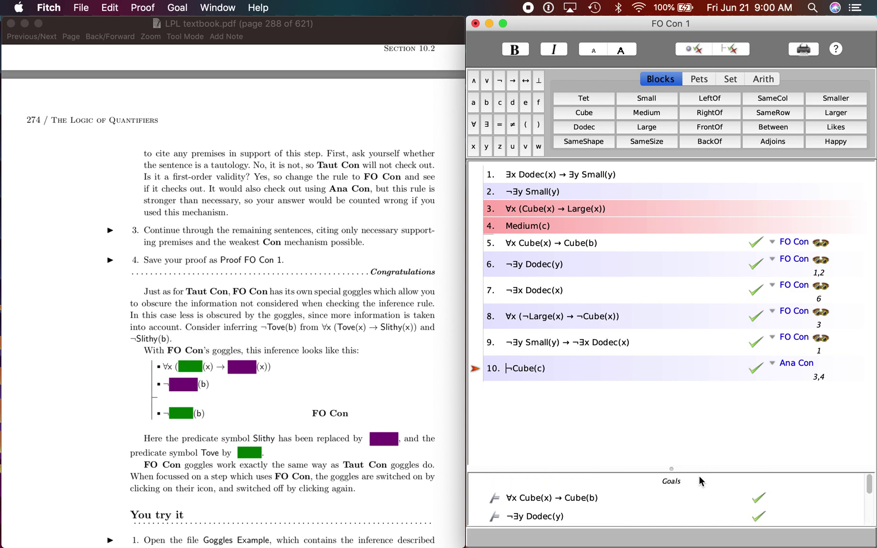